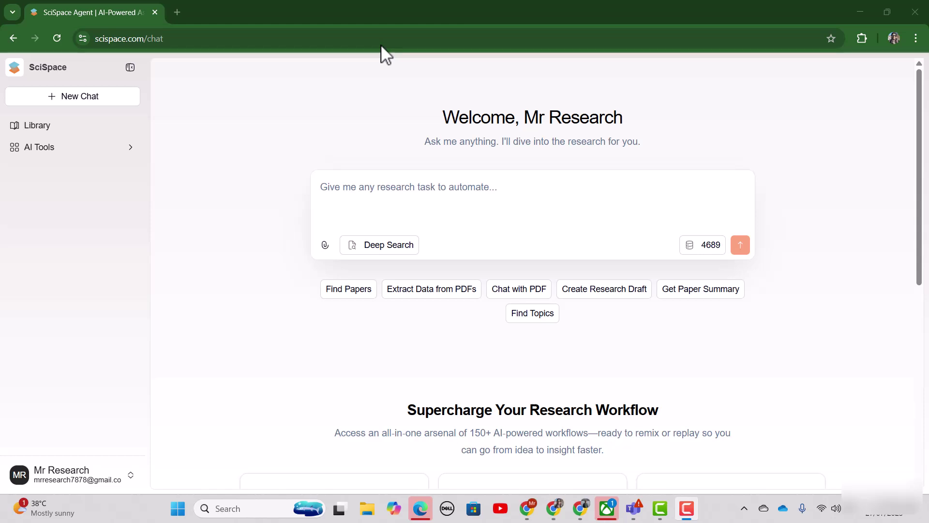
- Back on the chat page, paste the request for recent Green HRM affective-commitment studies with citations and bibliography
key("alt+Left")
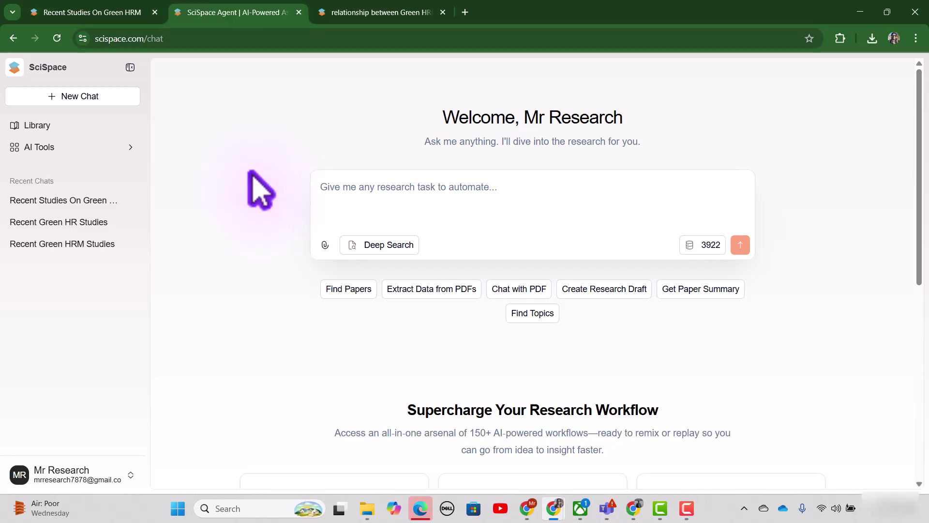
type("Find recent studies on the impact of Green Human Resource Management (Green HRM) on employees’ affective commitment, and provide a concise summary of key findings and themes along with intext citations and bibliography for use in a literature review")
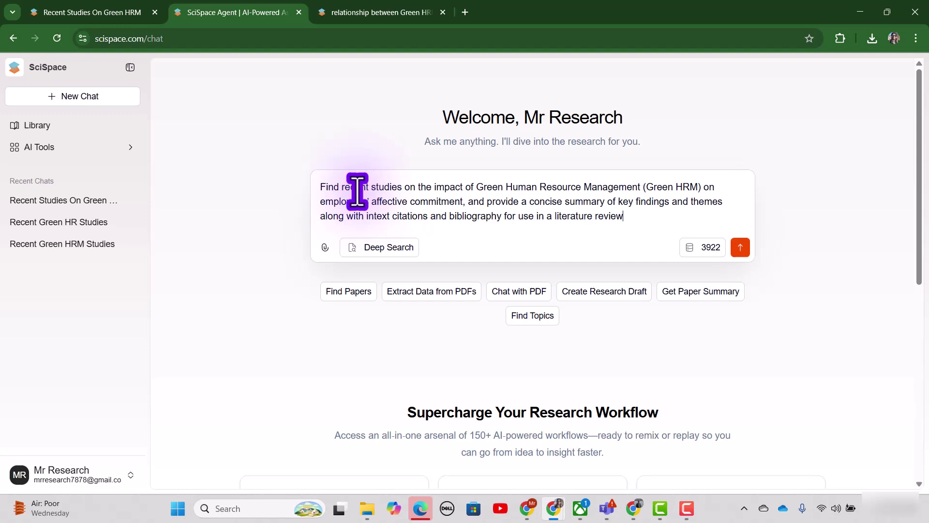
- Send the Green HRM request and review the summary, literature review and research-trends file cards
left_click(739, 248)
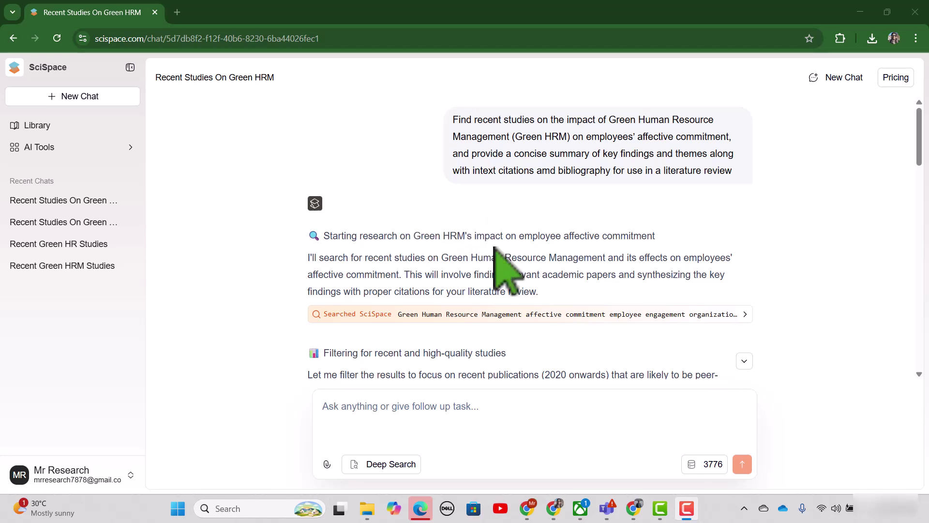
scroll(532, 290, "down", 4)
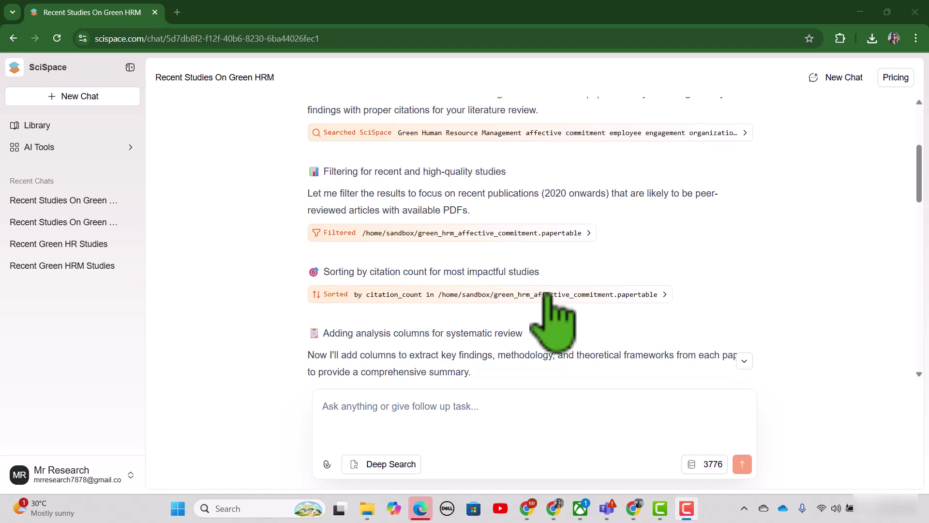
scroll(571, 281, "up", 1)
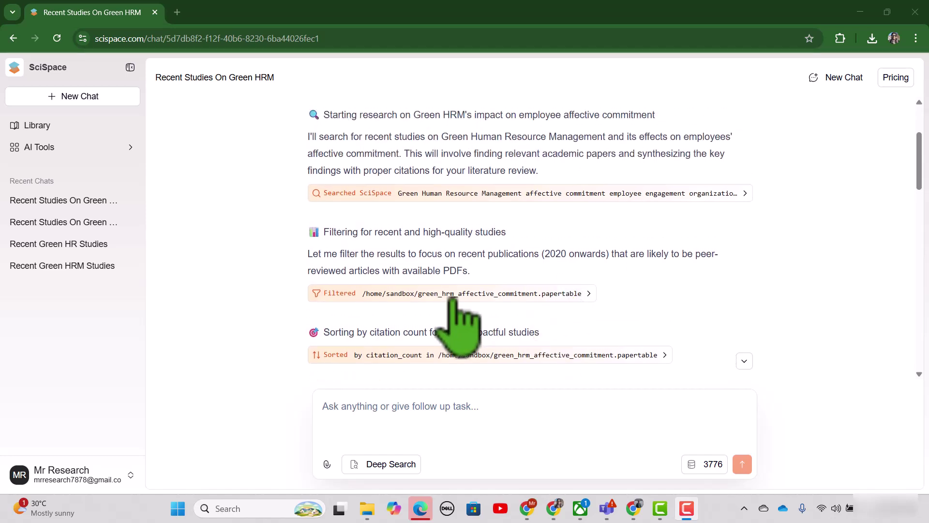
scroll(483, 315, "down", 3)
scroll(483, 309, "down", 3)
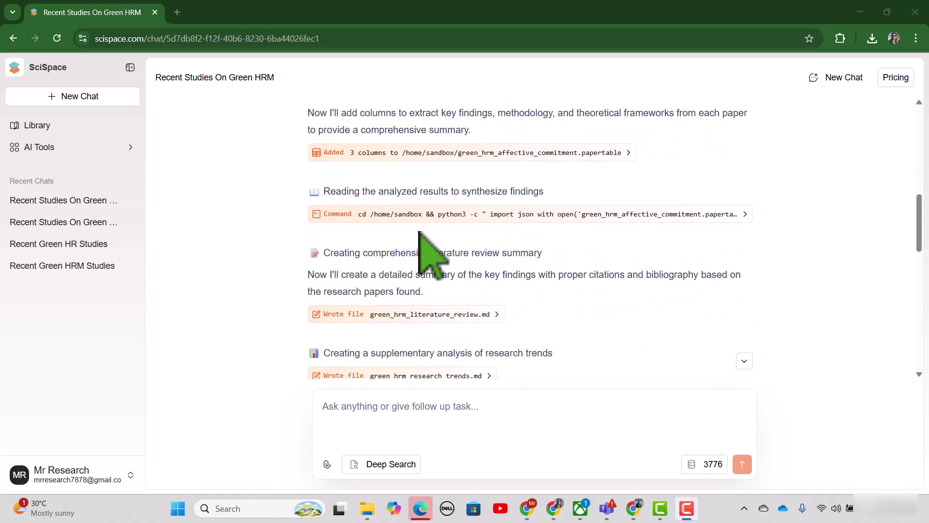
scroll(426, 297, "down", 1)
scroll(419, 310, "down", 1)
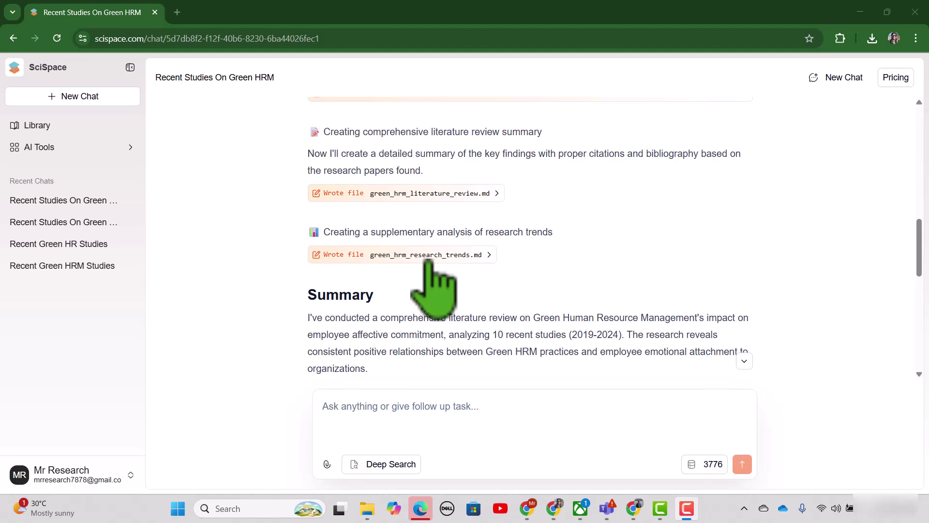
scroll(425, 242, "down", 3)
scroll(424, 265, "up", 2)
scroll(433, 285, "down", 5)
scroll(437, 290, "up", 1)
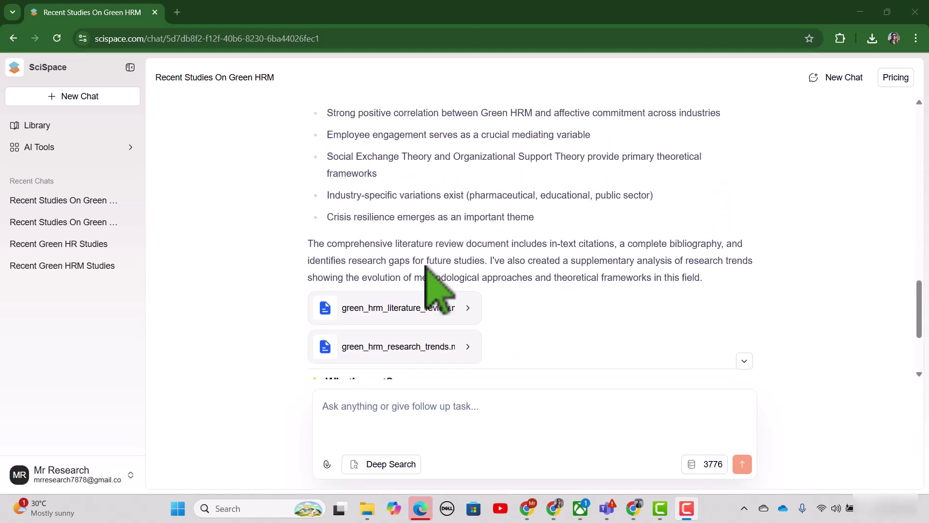
scroll(440, 320, "down", 1)
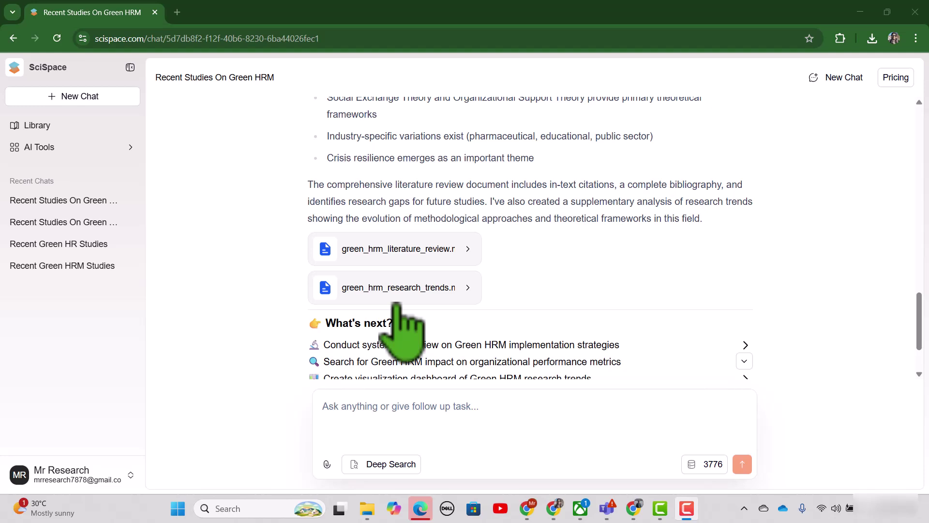
scroll(447, 293, "down", 1)
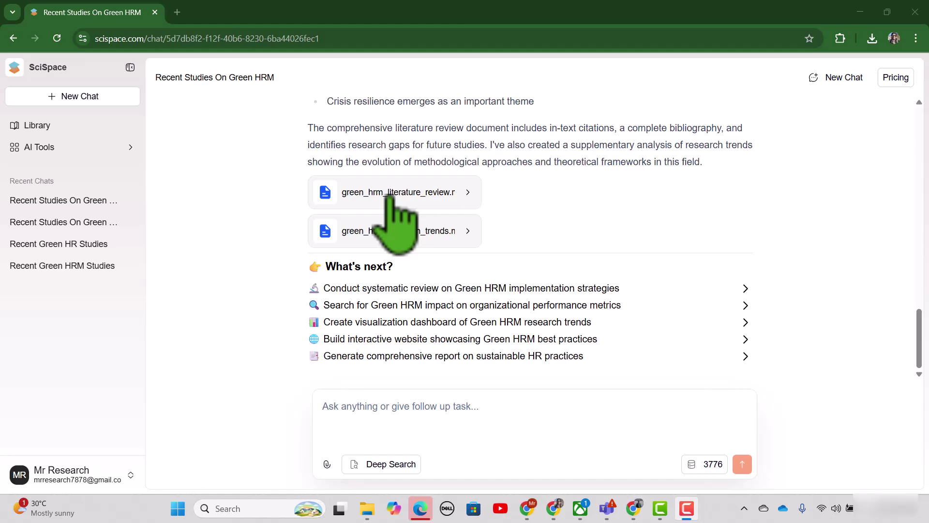
- Open the generated Green HRM literature review and read it through to the end of its bibliography
left_click(390, 194)
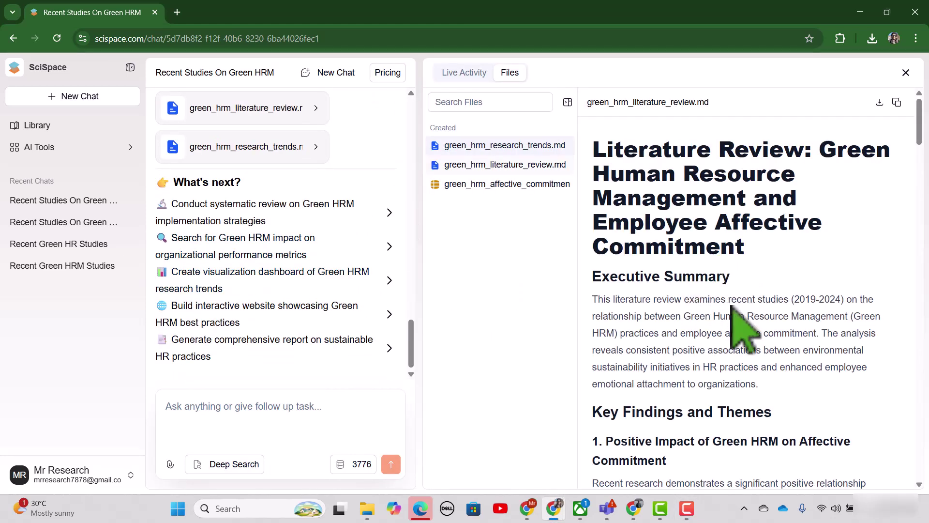
scroll(745, 315, "down", 1)
scroll(735, 326, "down", 2)
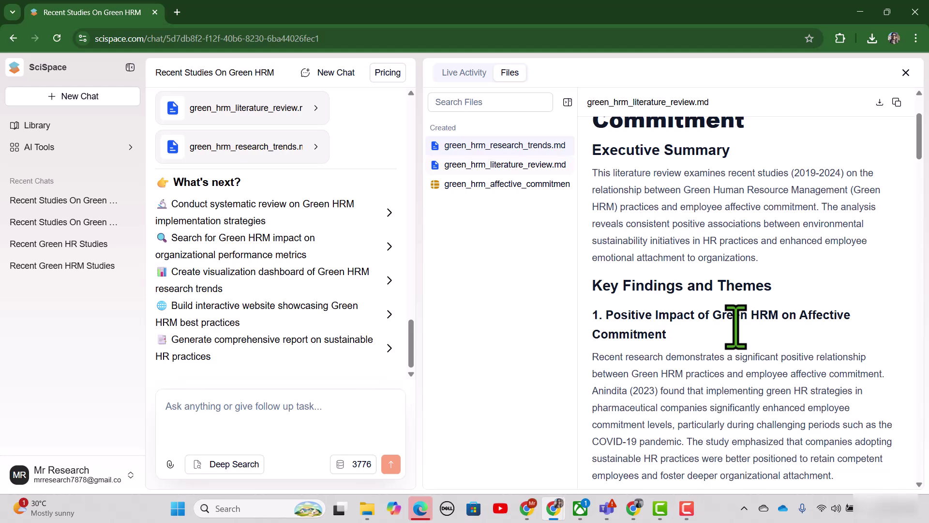
scroll(674, 384, "down", 1)
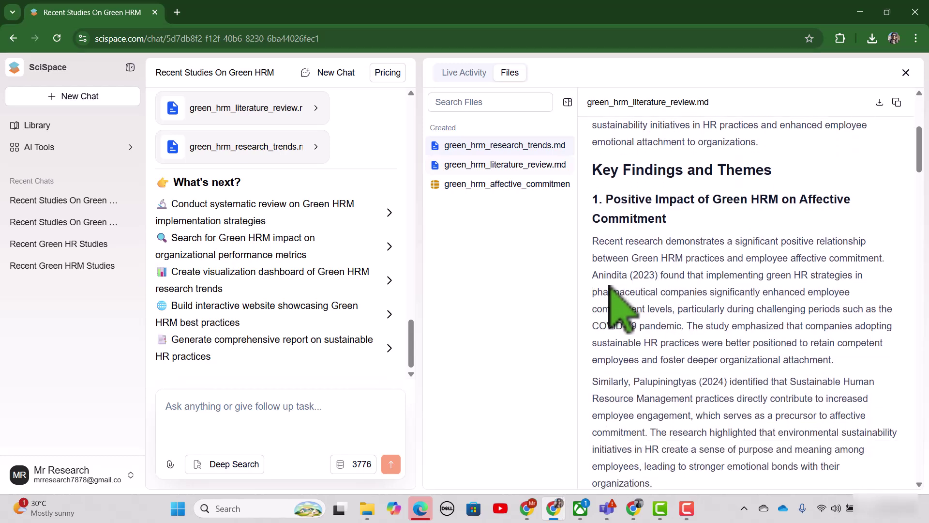
scroll(692, 357, "down", 4)
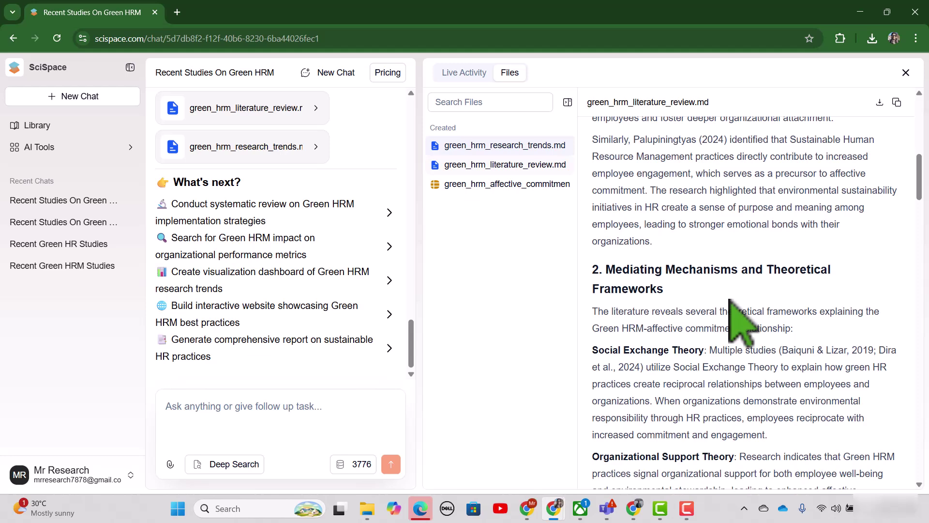
scroll(705, 307, "down", 2)
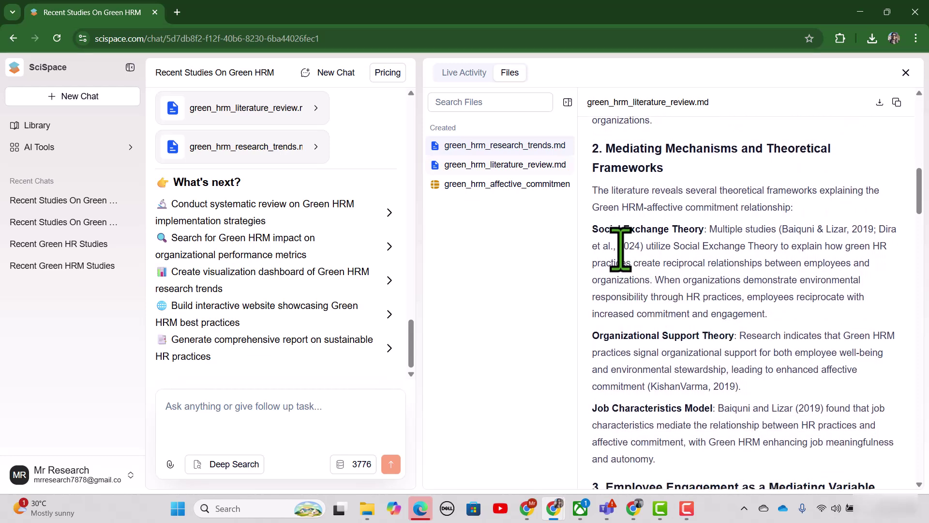
scroll(692, 320, "down", 1)
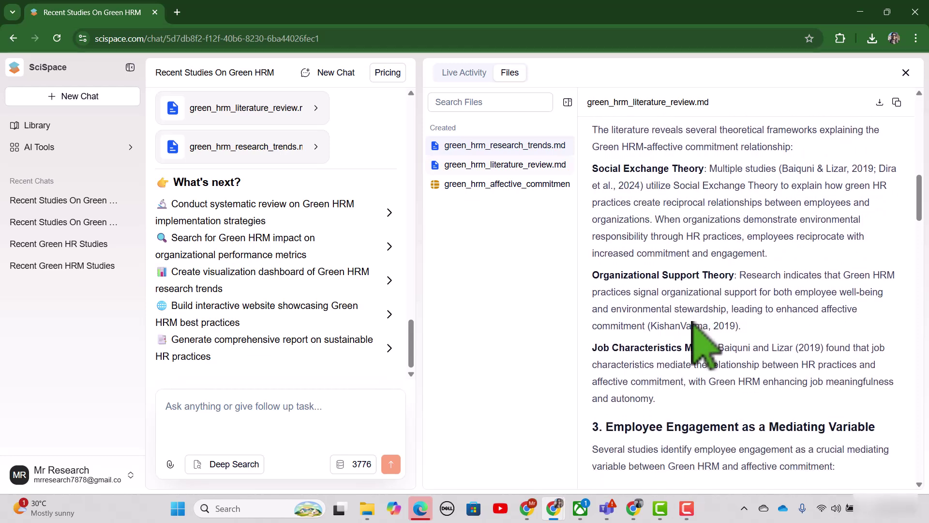
scroll(695, 328, "down", 10)
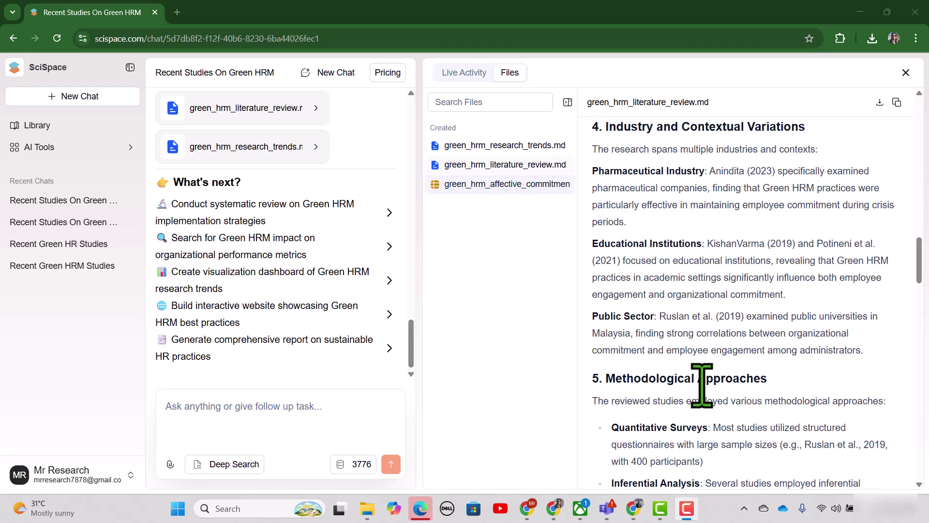
scroll(706, 392, "down", 4)
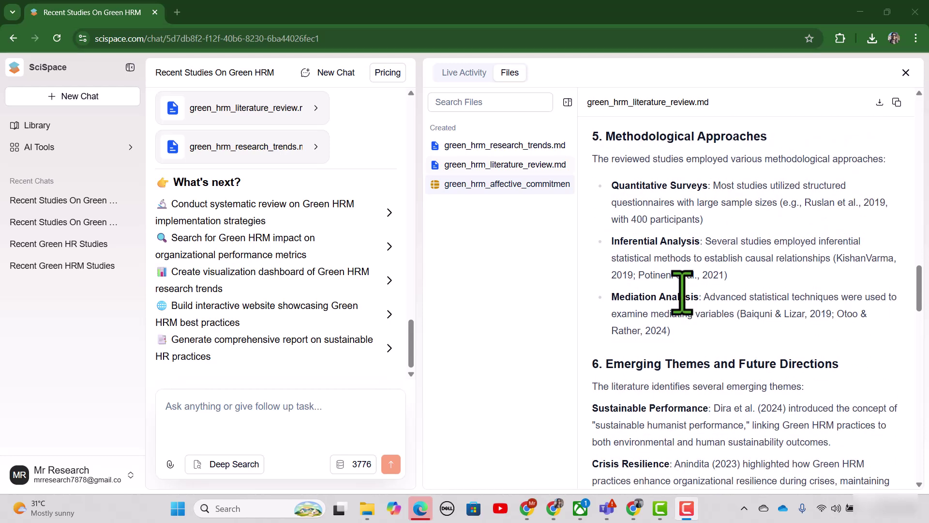
scroll(773, 367, "down", 3)
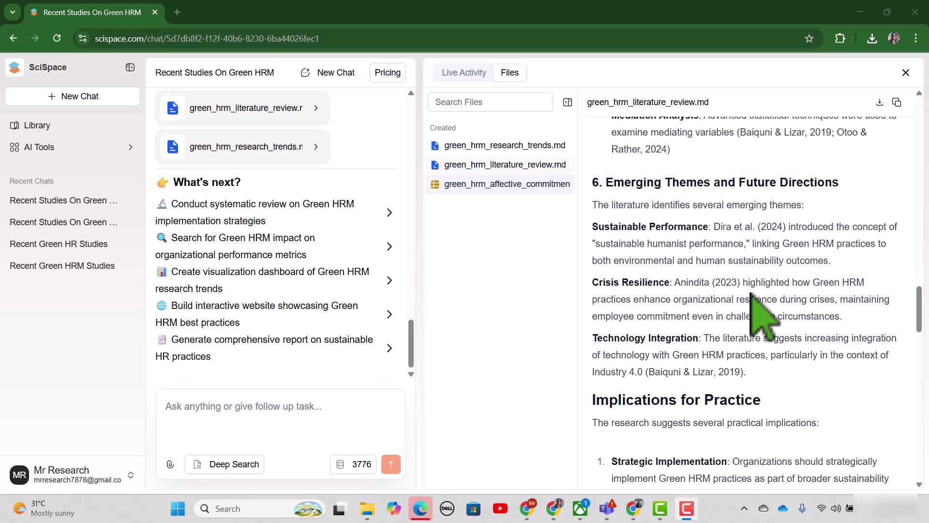
scroll(755, 302, "down", 4)
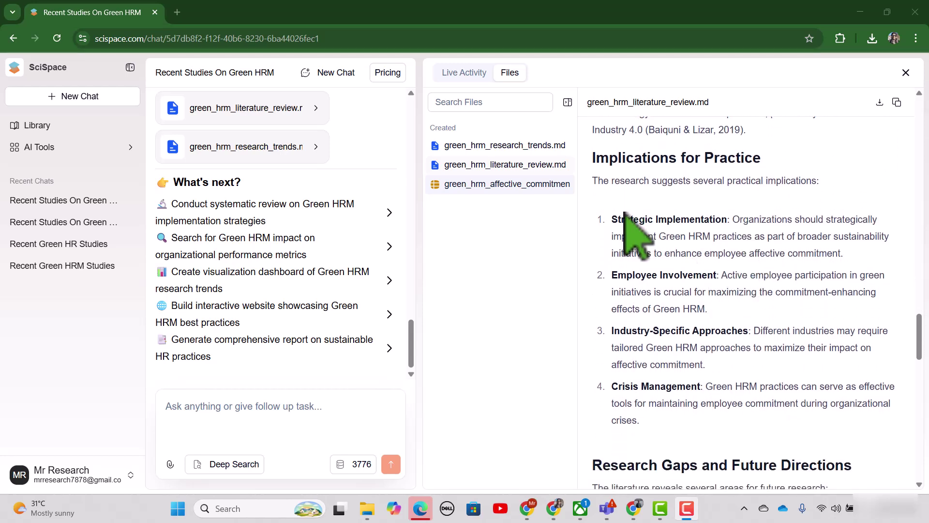
scroll(711, 332, "down", 5)
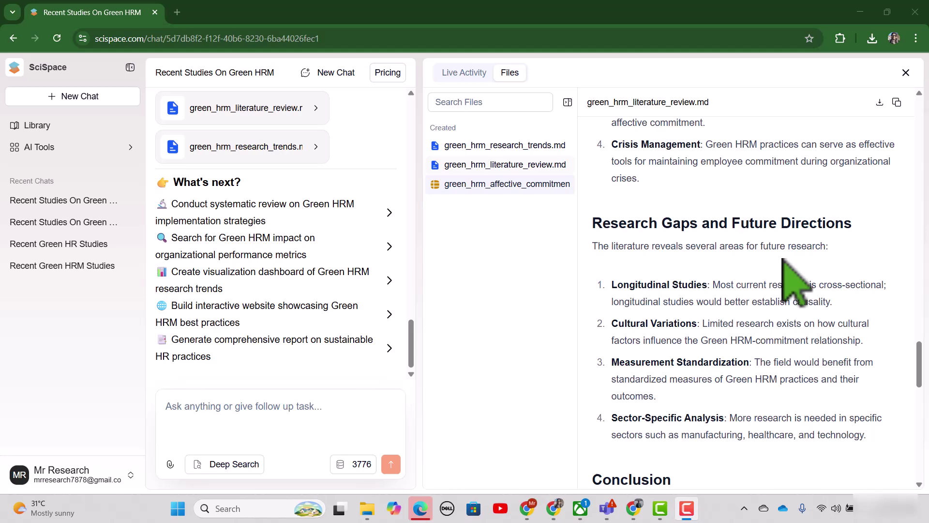
scroll(768, 342, "down", 8)
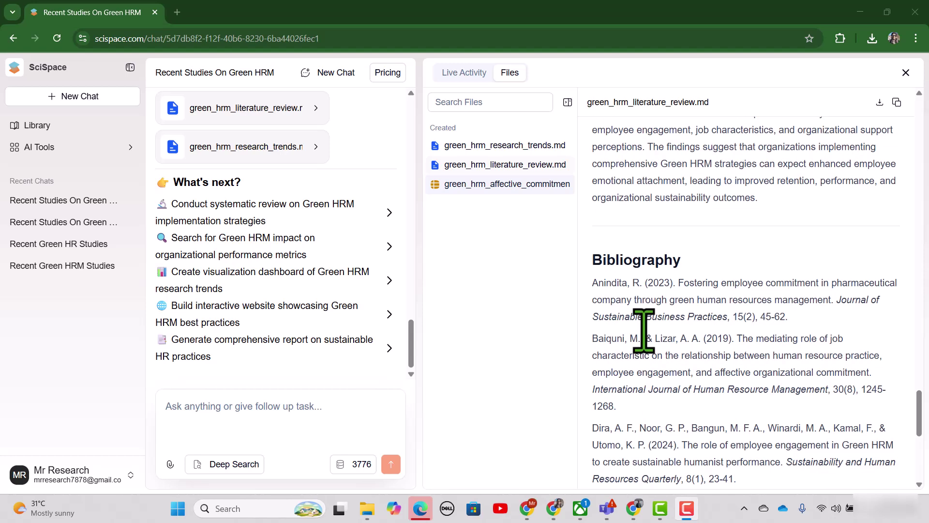
scroll(669, 323, "down", 1)
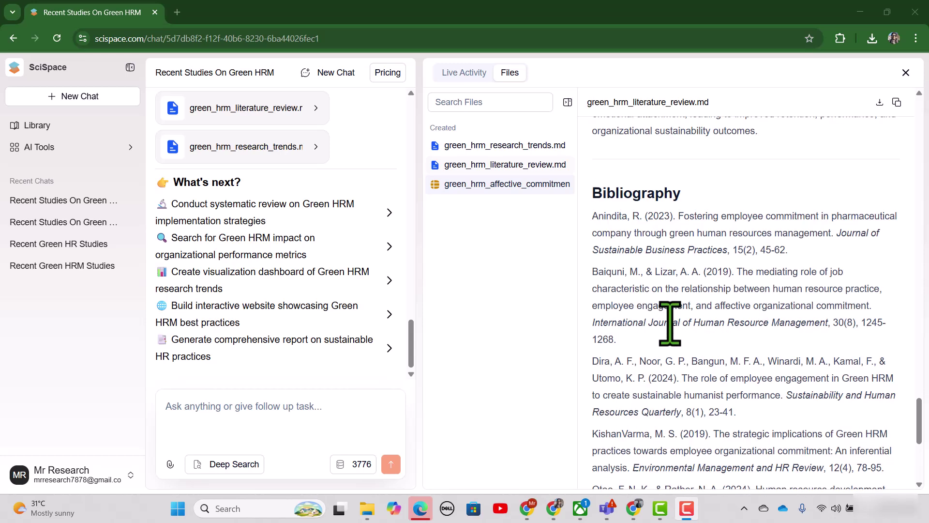
scroll(705, 373, "down", 4)
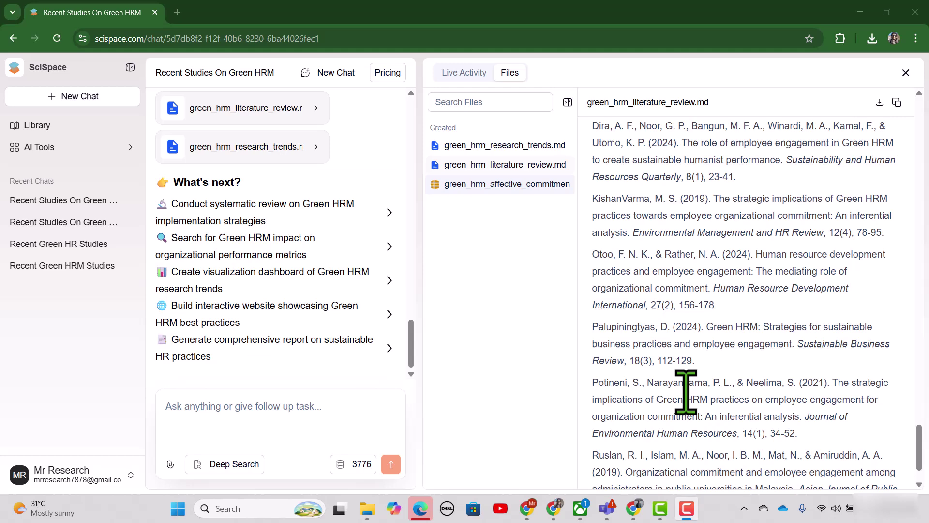
scroll(686, 392, "up", 4)
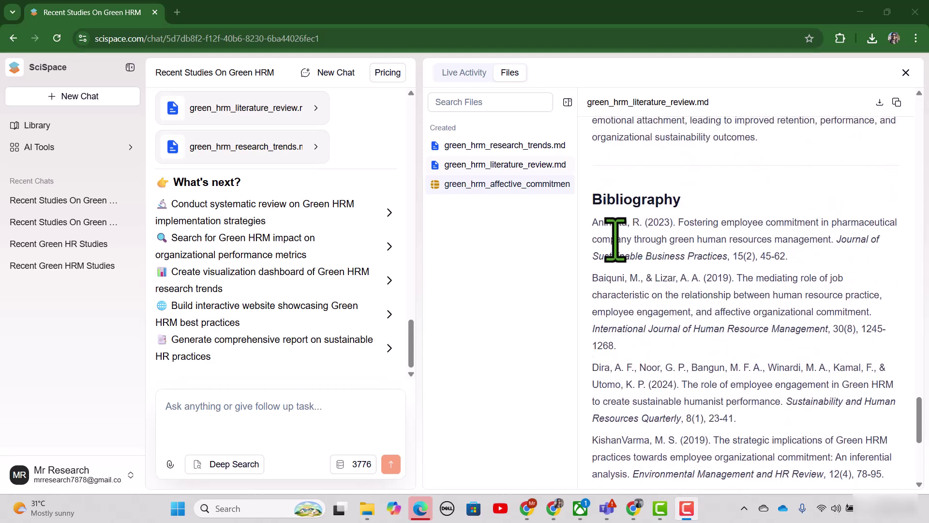
scroll(668, 349, "down", 5)
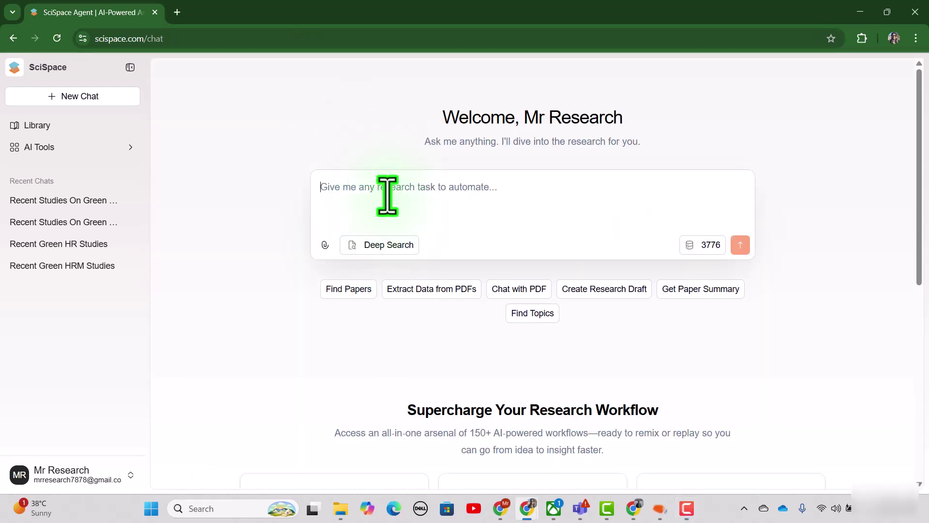
- Submit the request for current CSR research grants by earliest deadline, favouring academic and non-profit applicants
type("Find current research grants and funding opportunities related to Corporate Social Responsibility (CSR). Include projects focused on CSR in areas like sustainability, ethical business practices, social impact, employee well-being, and responsible governance. Sort the grants by earliest deadline, and prioritize those open to academic researchers, university faculty, or non-profit institutions.")
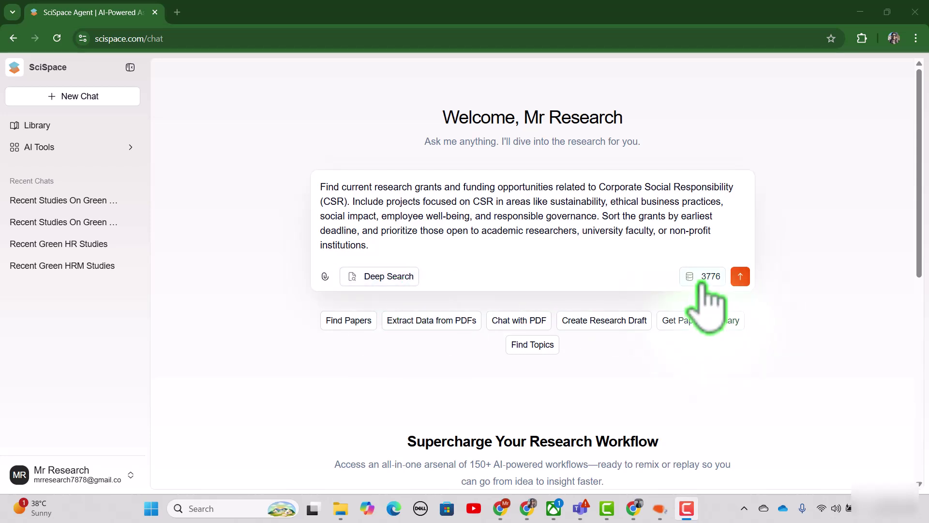
mouse_move(702, 287)
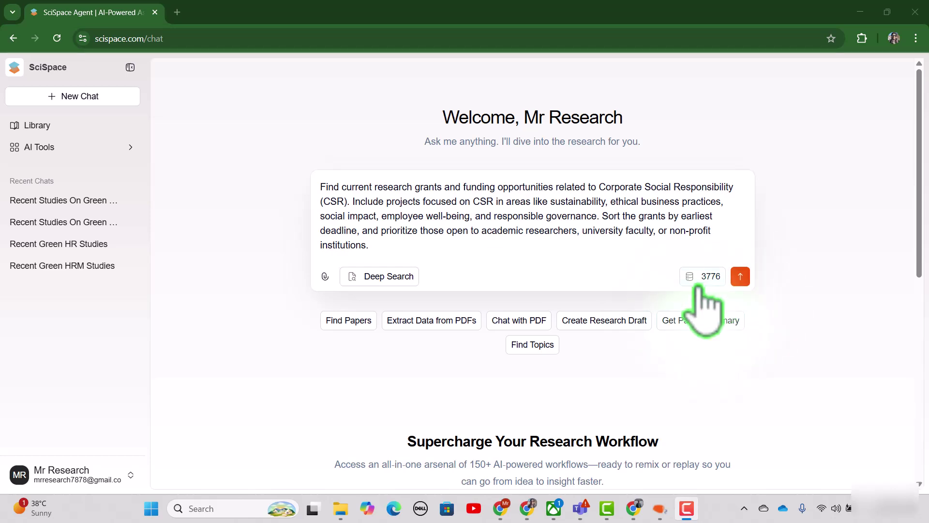
left_click(740, 277)
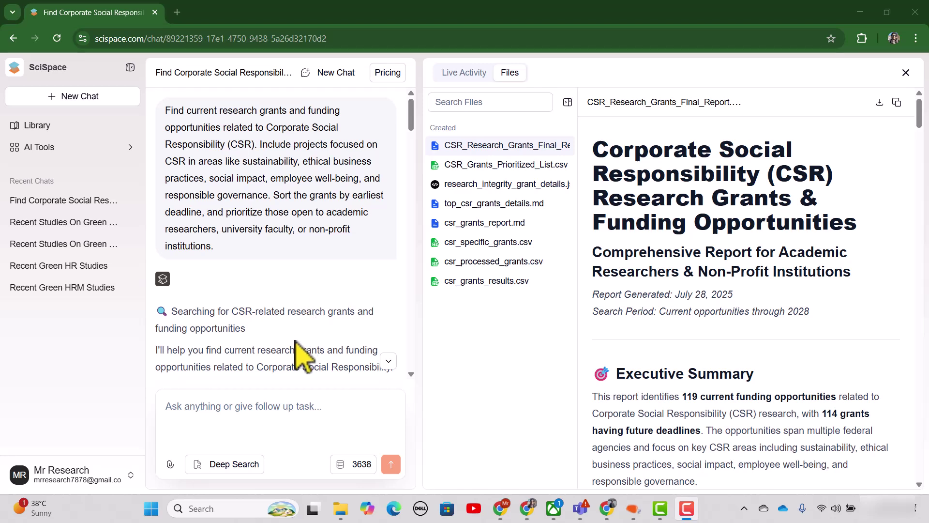
- Read the agent's CSR grant work down to its summary of 119 opportunities and What's next suggestions
scroll(294, 348, "down", 3)
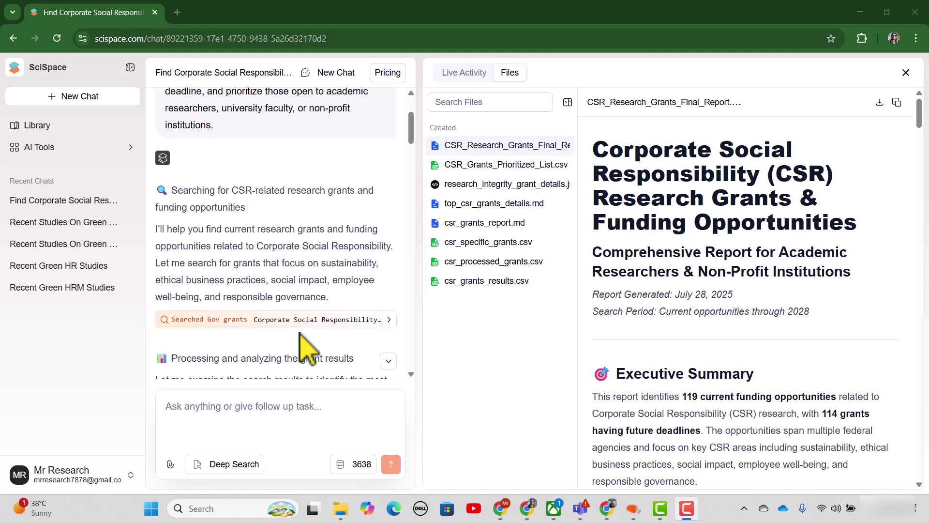
scroll(326, 305, "down", 4)
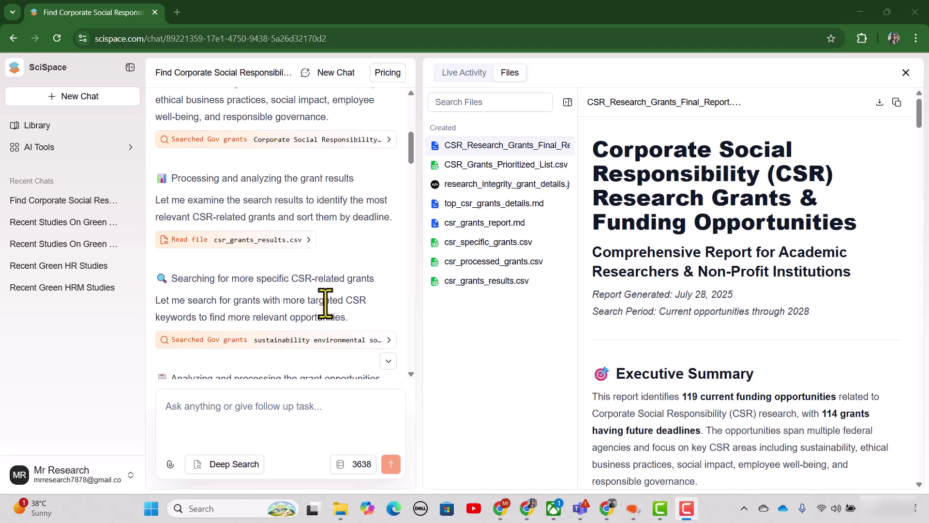
scroll(335, 278, "down", 10)
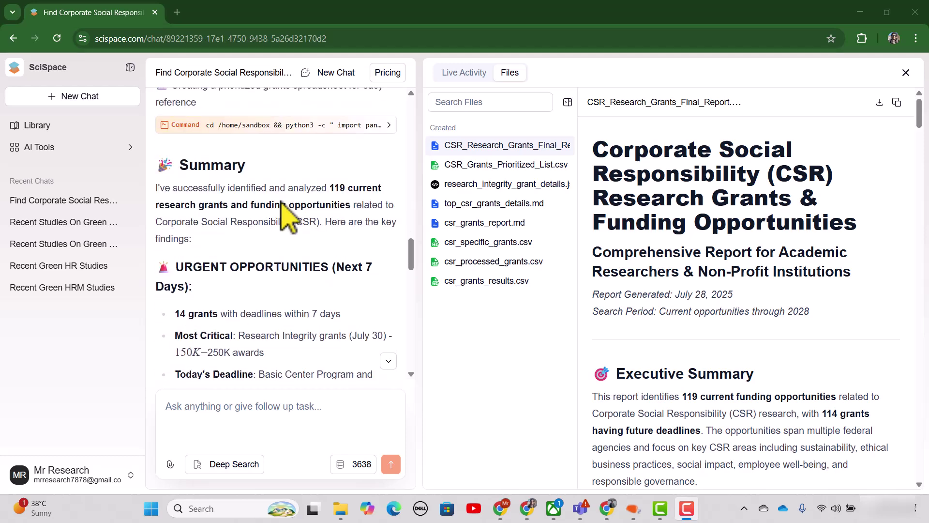
scroll(277, 228, "down", 15)
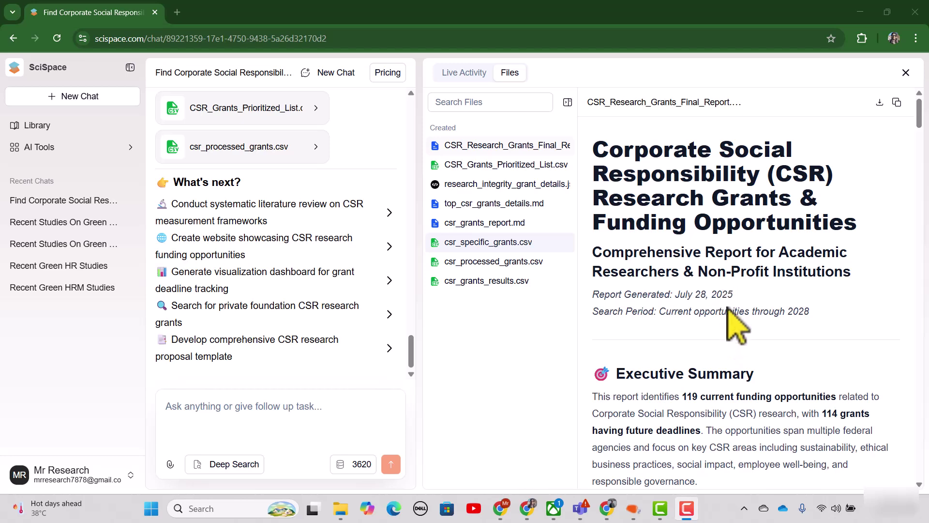
- Review the CSR_Research_Grants_Final_Report key statistics down to its urgent deadlines within 7 days
scroll(738, 327, "down", 5)
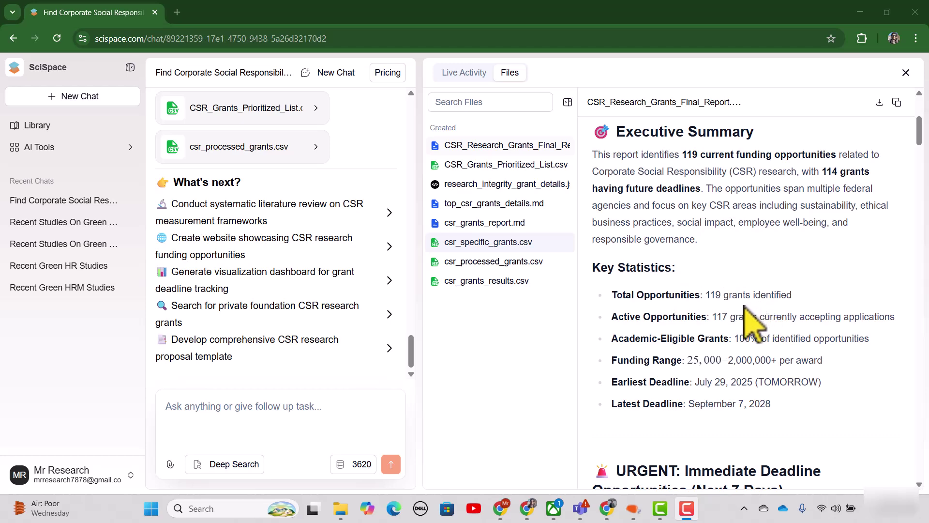
scroll(752, 324, "down", 5)
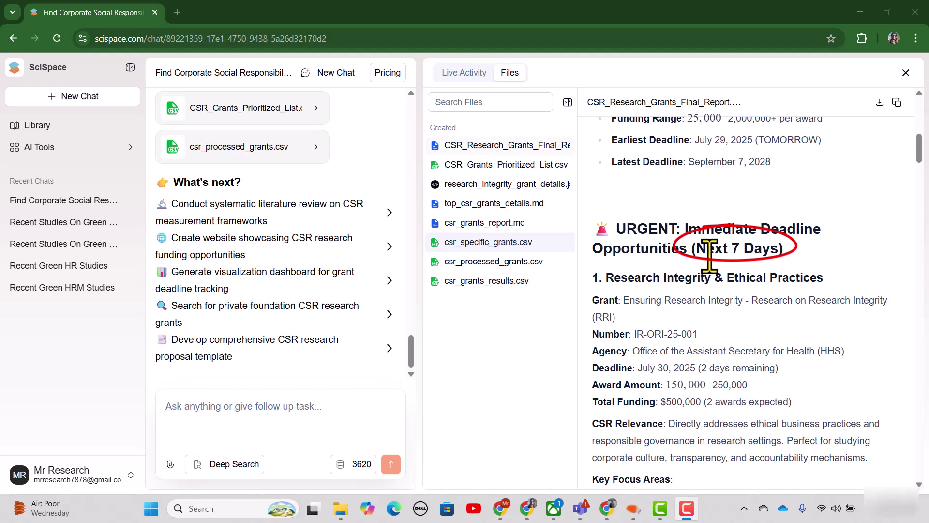
scroll(684, 321, "down", 3)
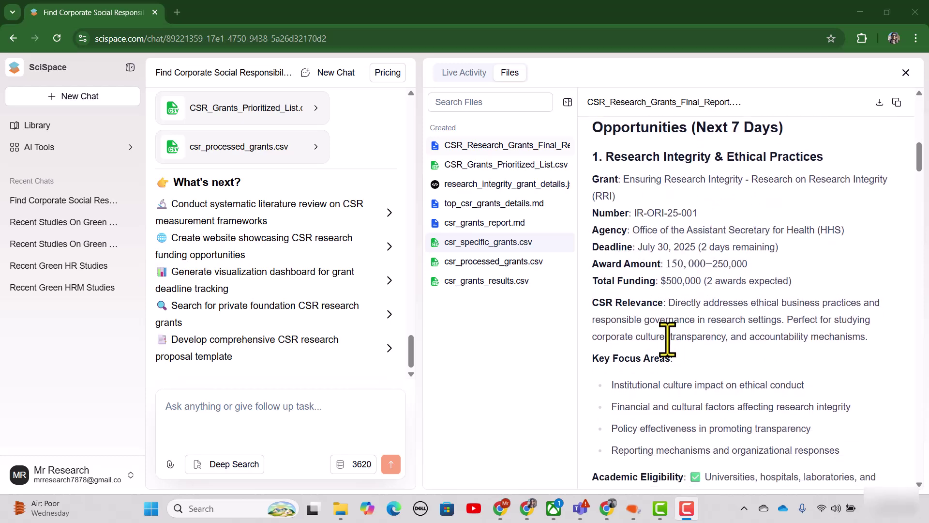
scroll(680, 357, "down", 8)
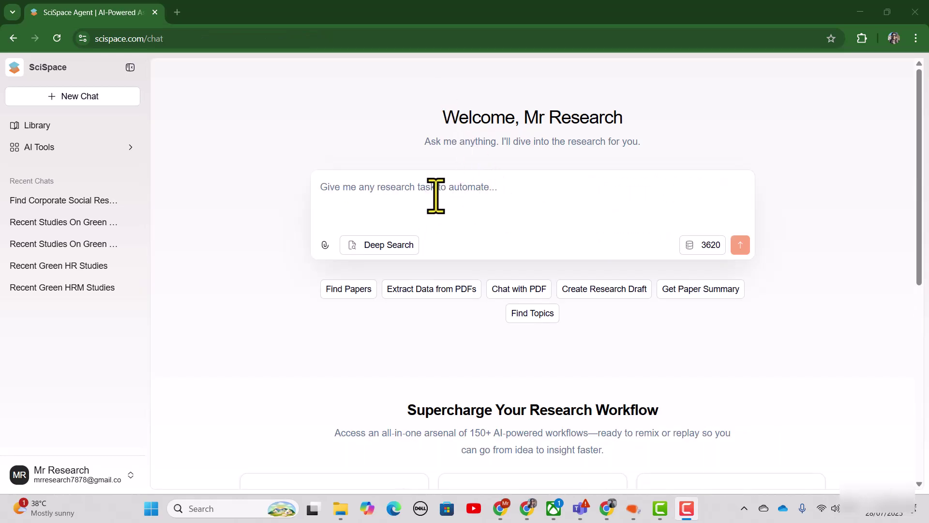
- Submit the Green HRM and affective commitment research-gap request and read through the agent's reply
left_click(436, 196)
type("Identify current research gaps in the field of Green Human Resource Management (Green HRM) with a specific focus on its relationship with affective commitment. Highlight under-researched areas, contradictory findings, methodological limitations, and suggestions for future research mentioned in recent peer-reviewed studies (from 2018 to 2025). Emphasize gaps in terms of industry context, regional studies, theoretical frameworks, and mediating or moderating variables.")
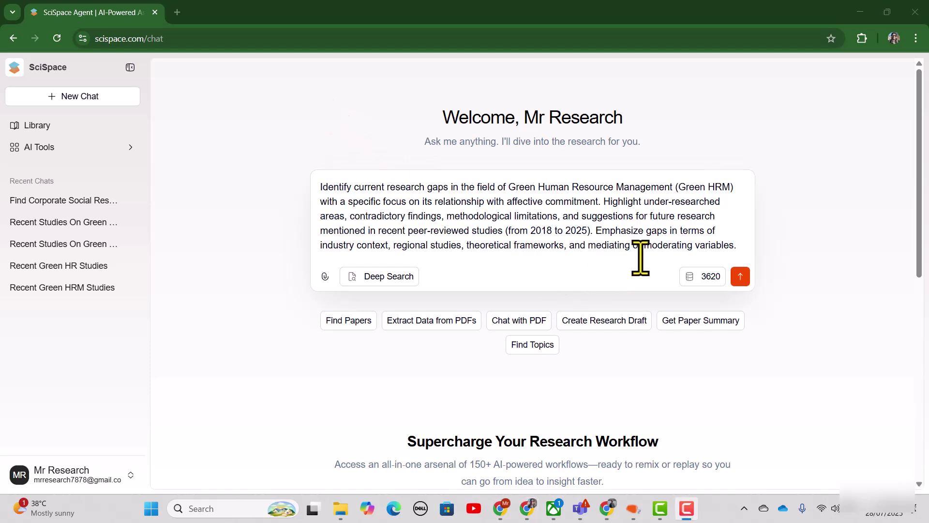
left_click(740, 276)
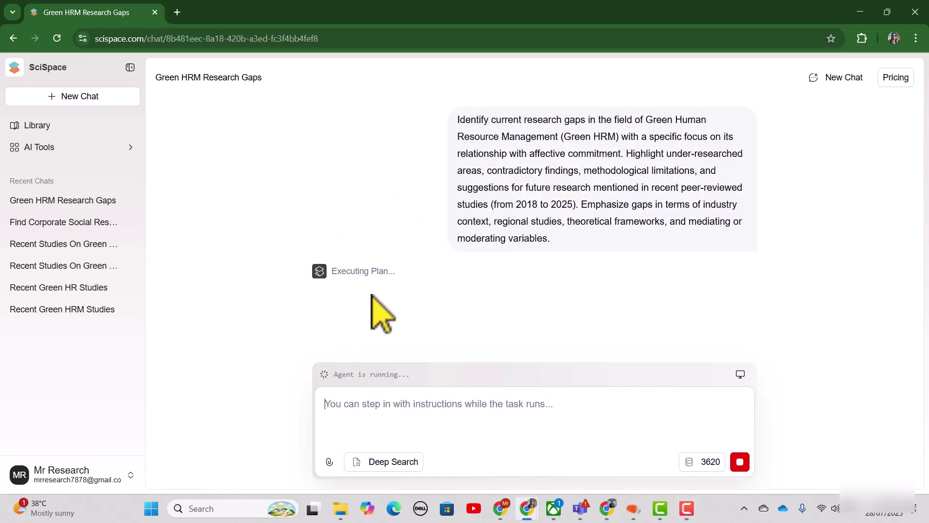
scroll(310, 242, "down", 3)
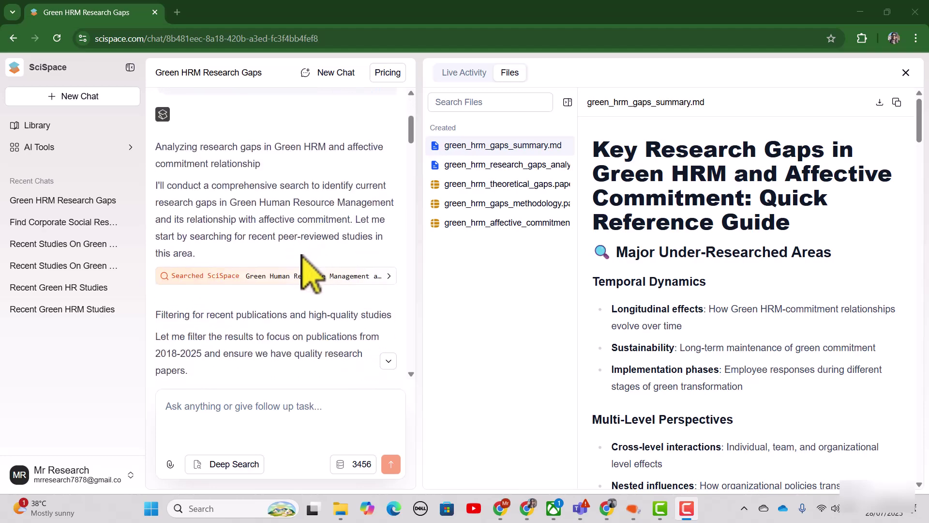
scroll(290, 319, "down", 5)
scroll(252, 324, "down", 15)
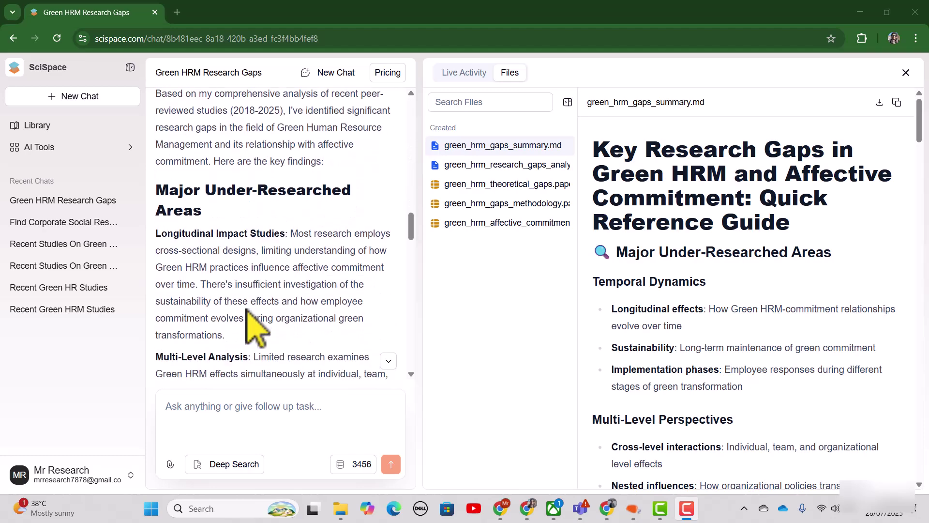
scroll(249, 320, "down", 7)
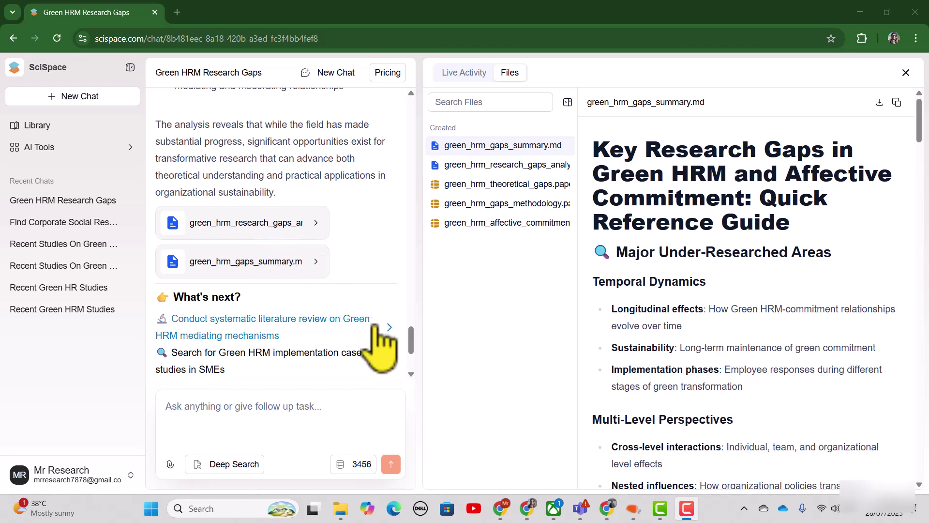
- Open green_hrm_research_gaps_analysis.md and read through the detailed research-gaps report
left_click(280, 233)
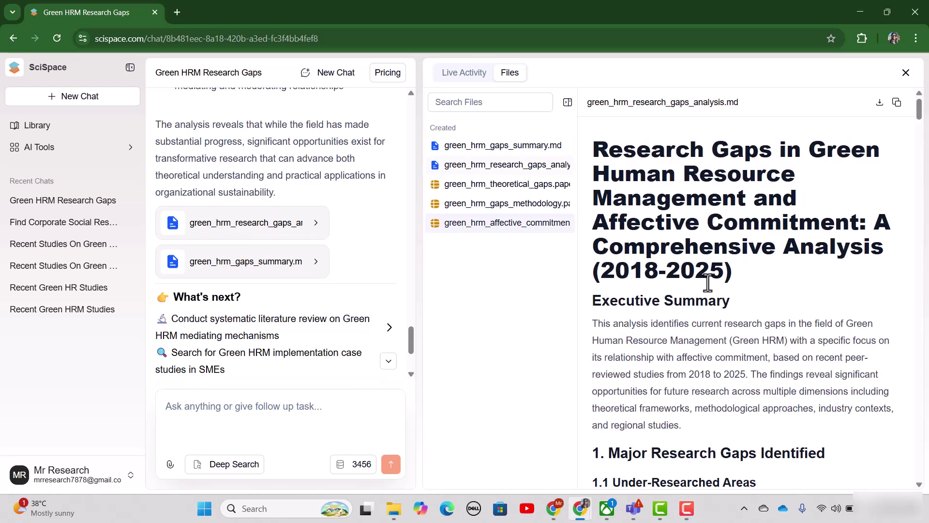
scroll(707, 283, "down", 4)
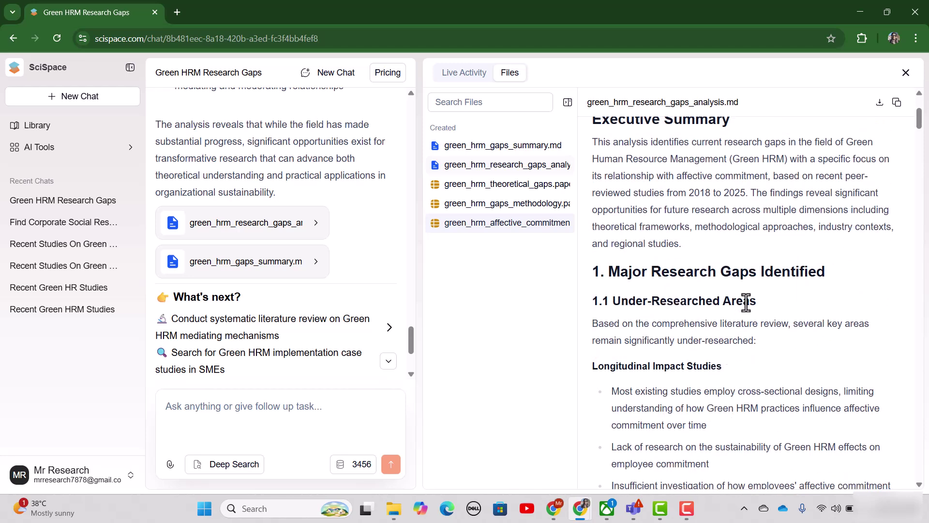
scroll(740, 326, "down", 10)
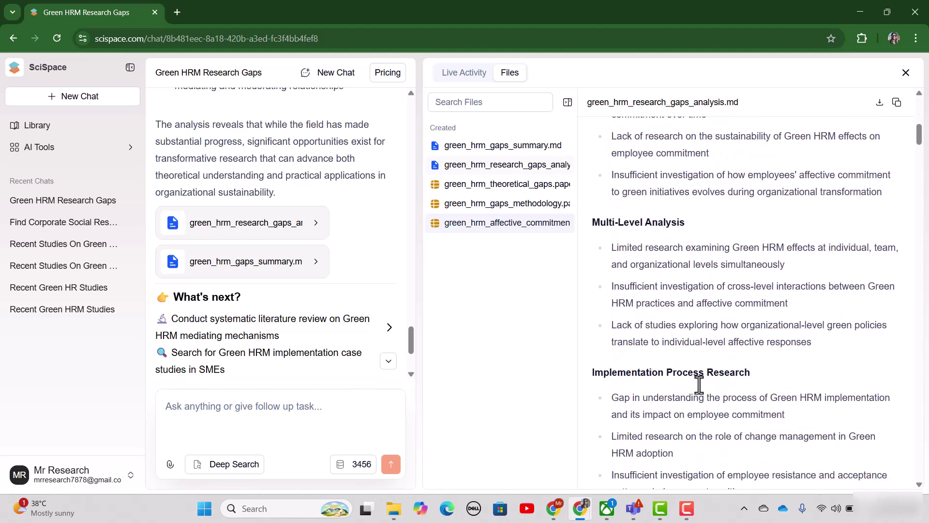
scroll(706, 399, "down", 15)
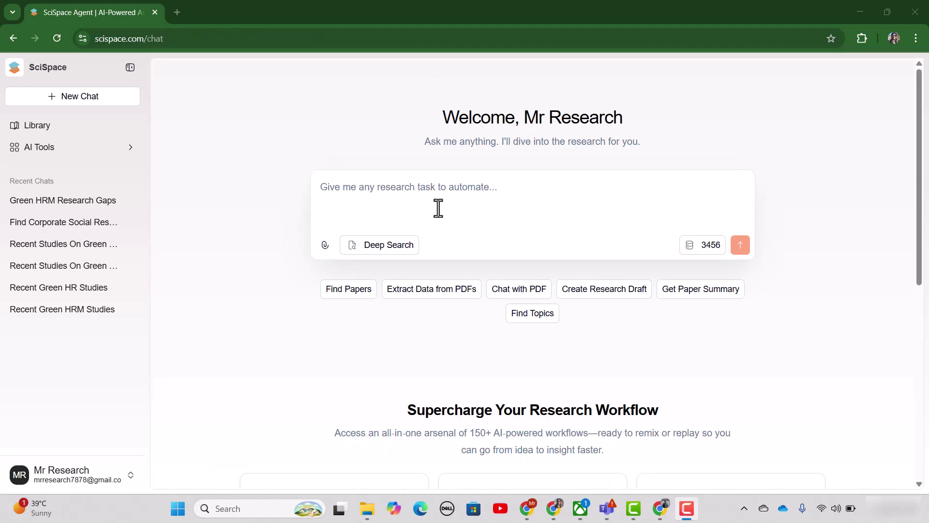
- Submit the lithium-sulfur patent request and follow the agent finding 40 patents filed since 2018
type("Find patents related to lithium-sulfur batteries filed since 2018. Identify the leading patent holders and visualize the yearly filing trends with a bar chart")
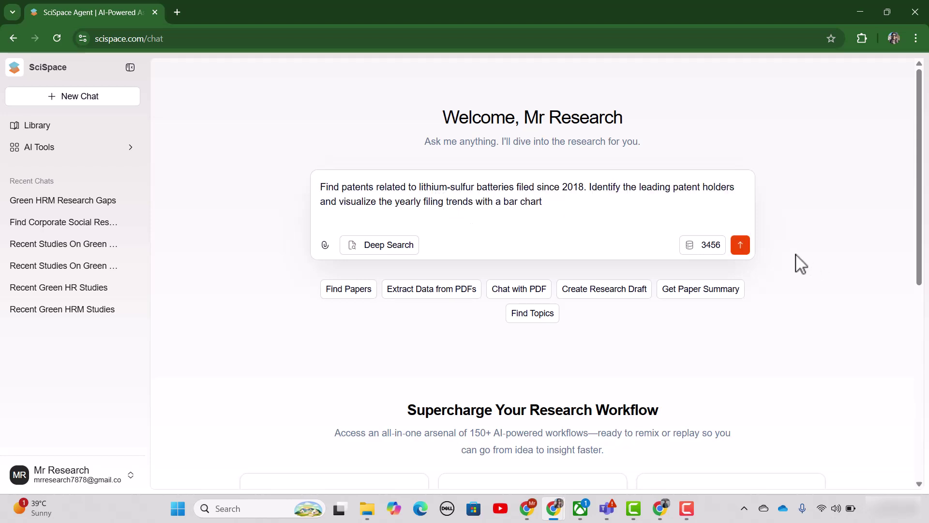
left_click(740, 246)
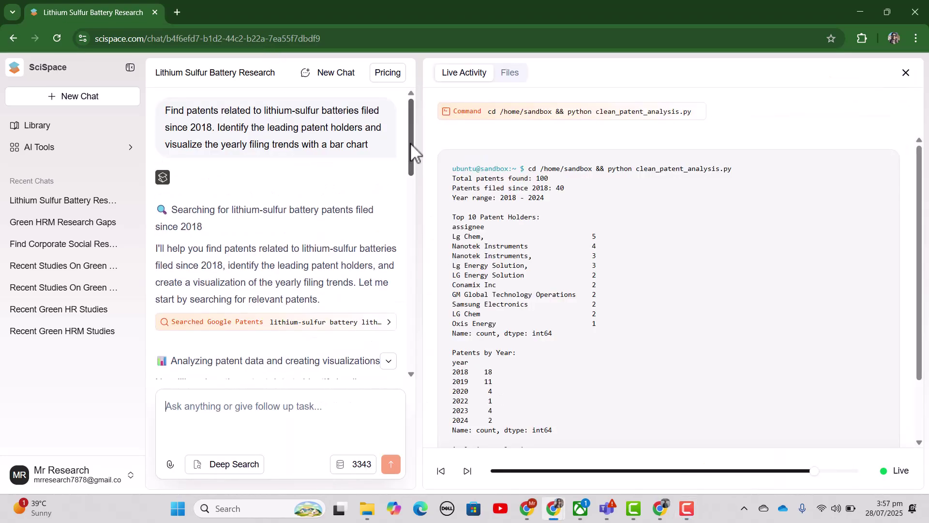
left_click_drag(410, 143, 417, 307)
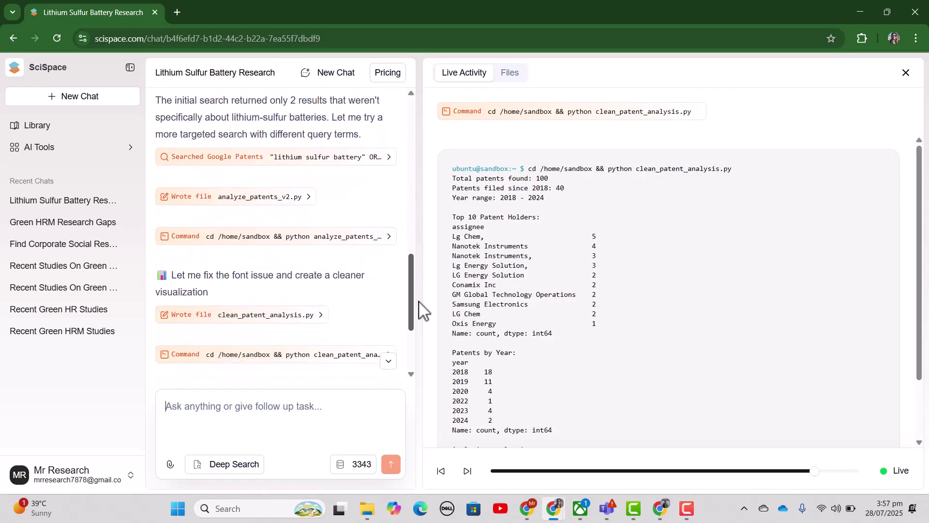